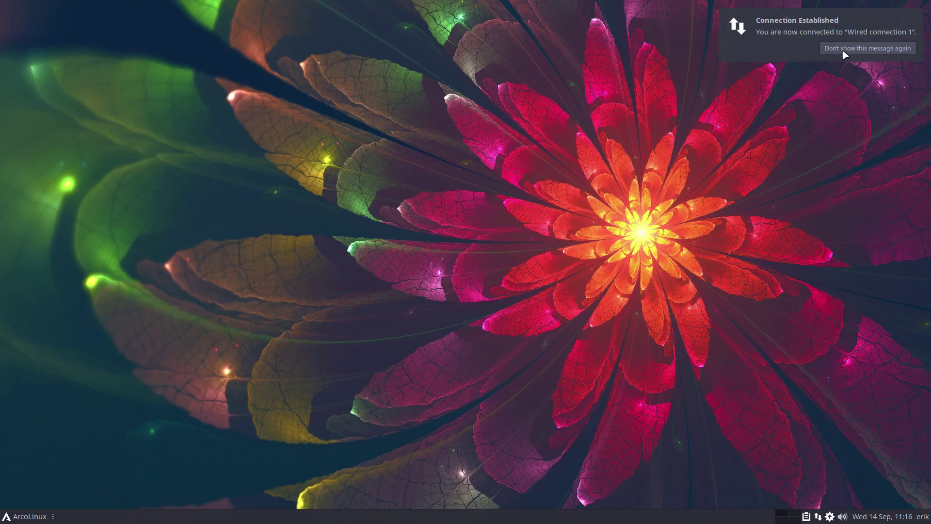
Dismiss the log out prompt that opened from the whisker menu
click(20, 517)
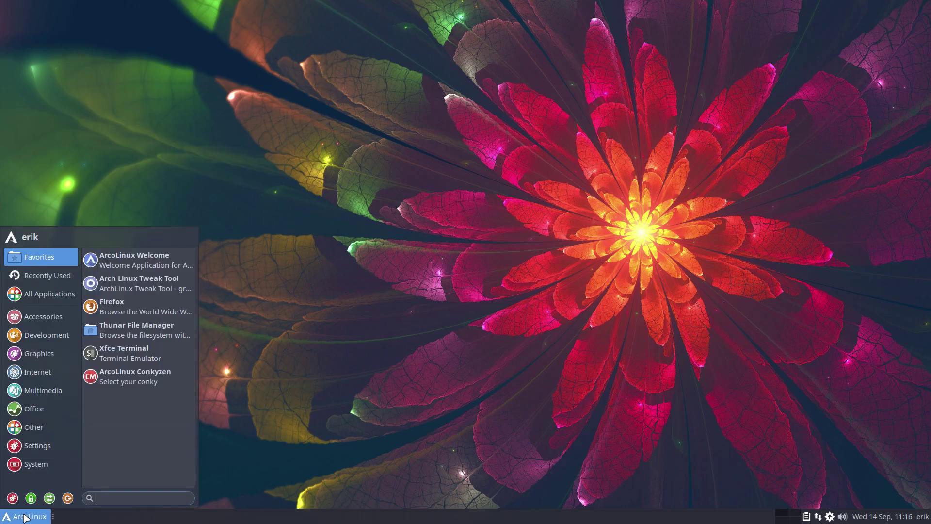
click(67, 498)
click(523, 326)
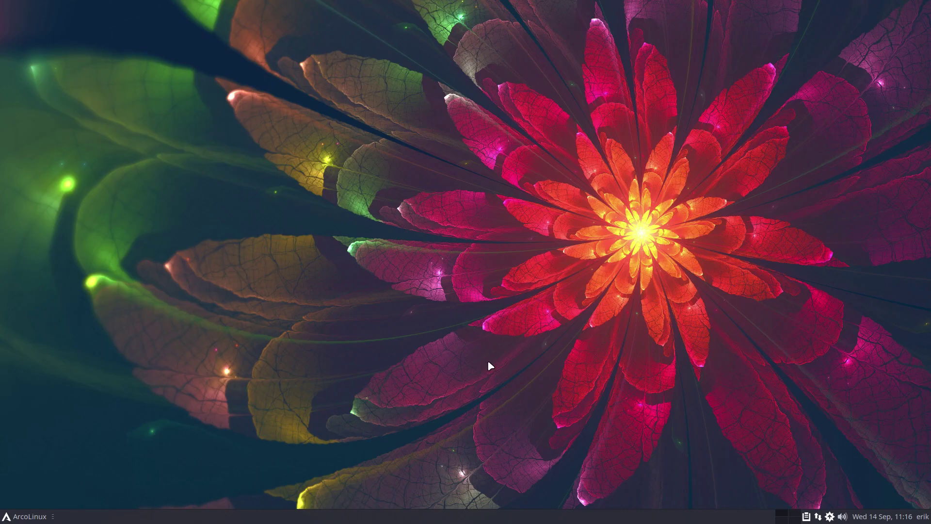
Open an Alacritty terminal showing system info, then launch Firefox from the application menu
key(ctrl+alt+Return)
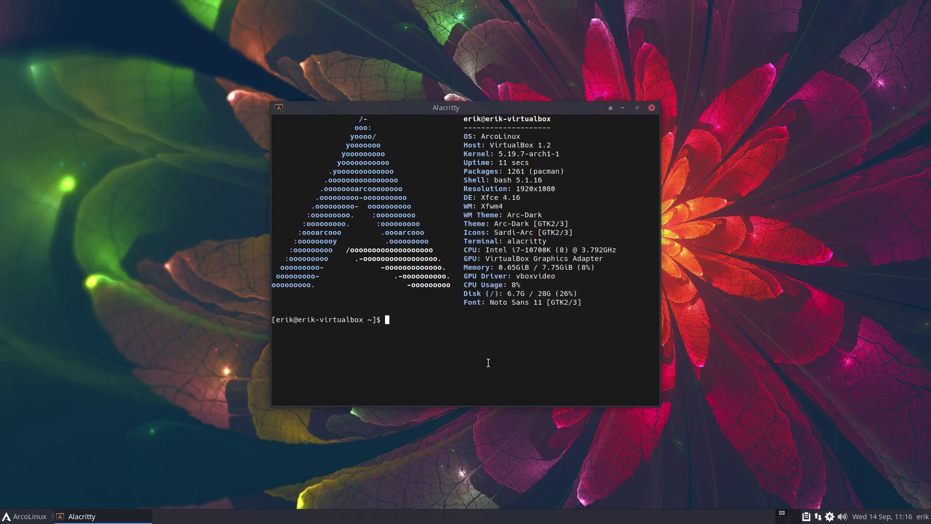
click(38, 517)
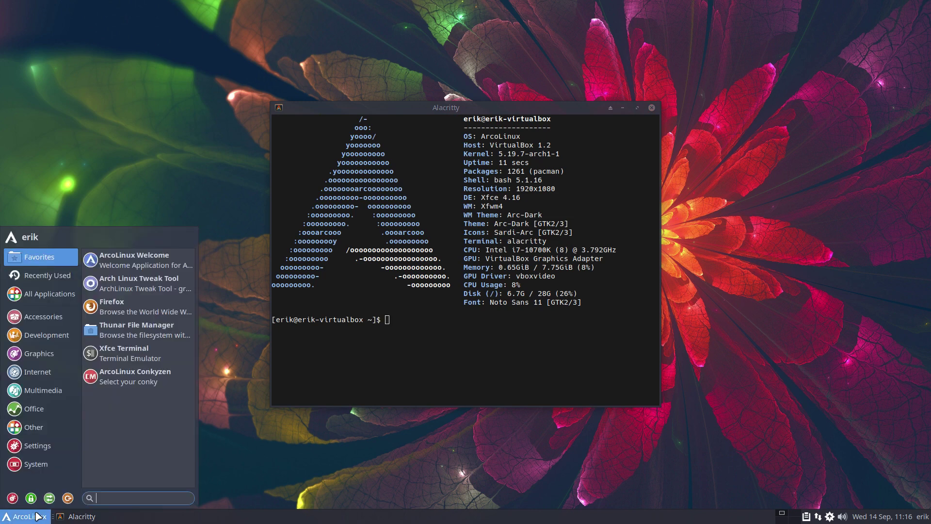
click(114, 310)
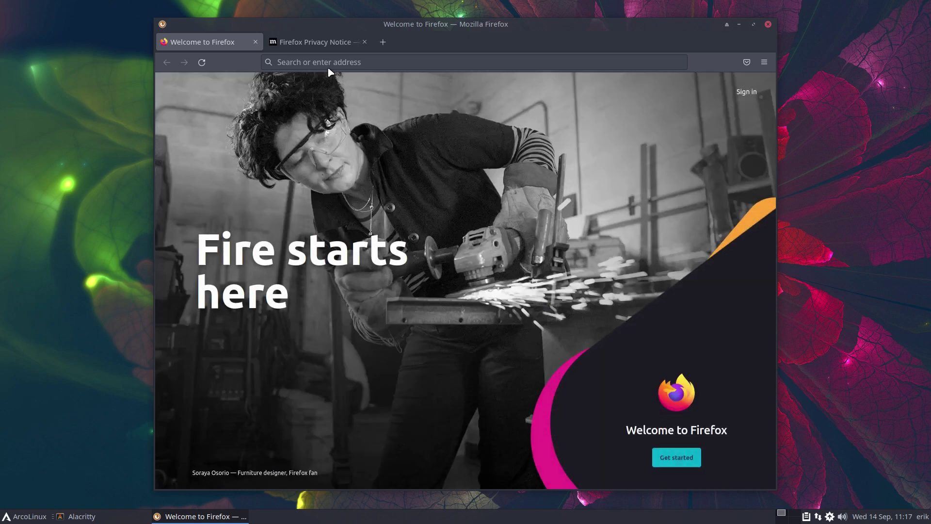
Search Google for 'dusk github' and accept the cookie consent prompt
click(327, 63)
text(dusk)
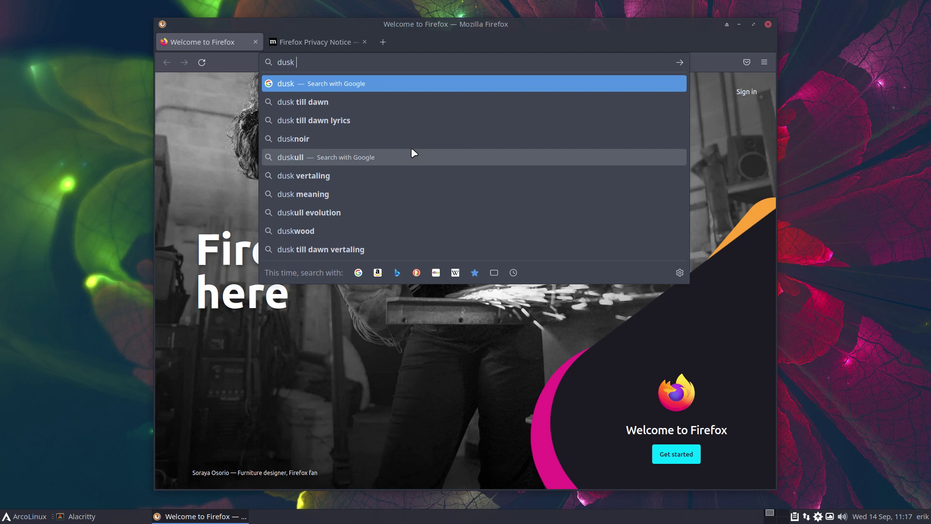
text(github)
key(Return)
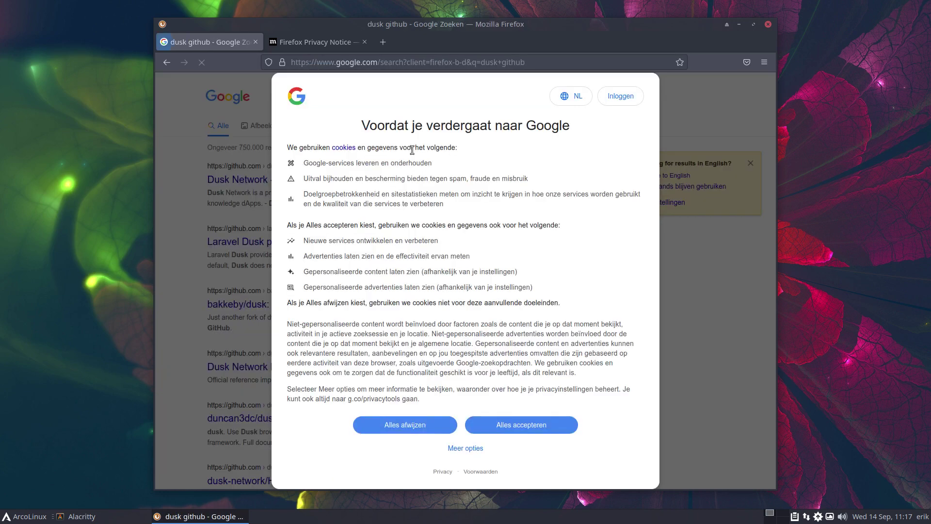
click(529, 429)
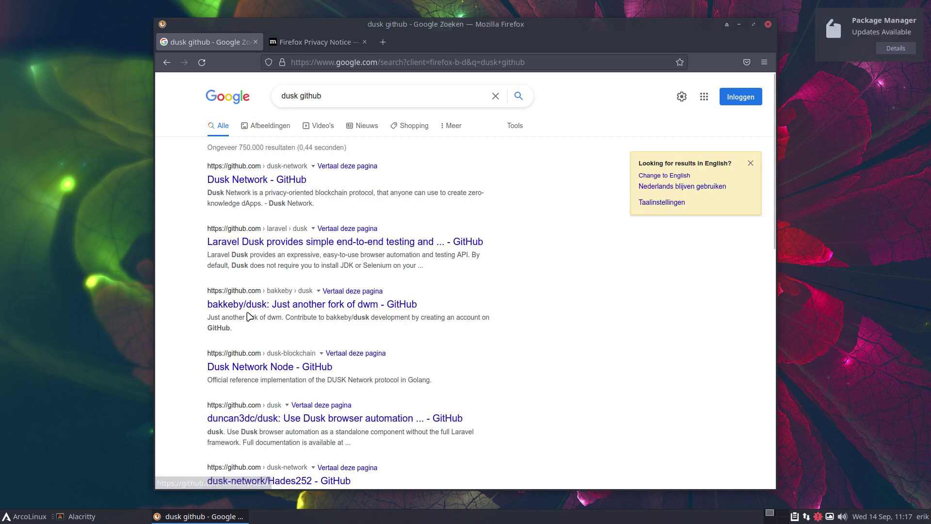
Open the bakkeby/dusk 'fork of dwm' repository and scroll through its README and back
click(265, 306)
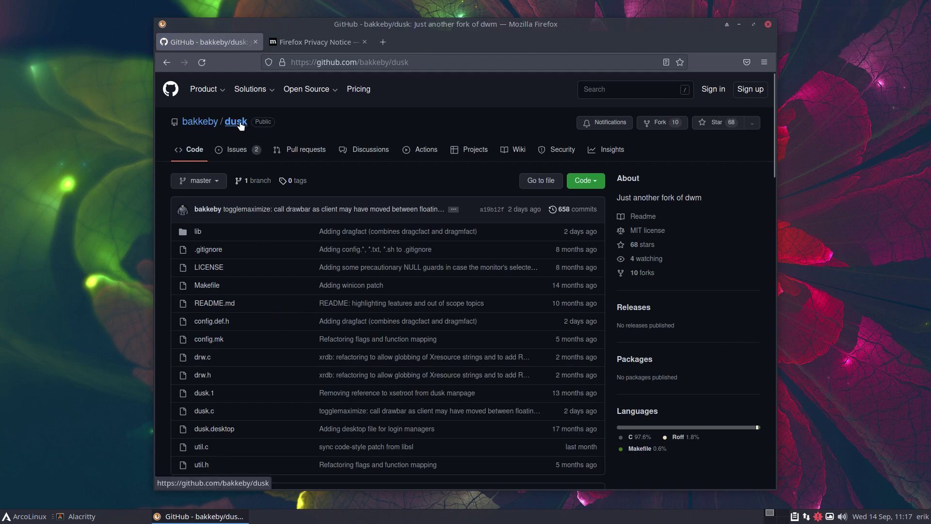
scroll(442, 217, down, 20)
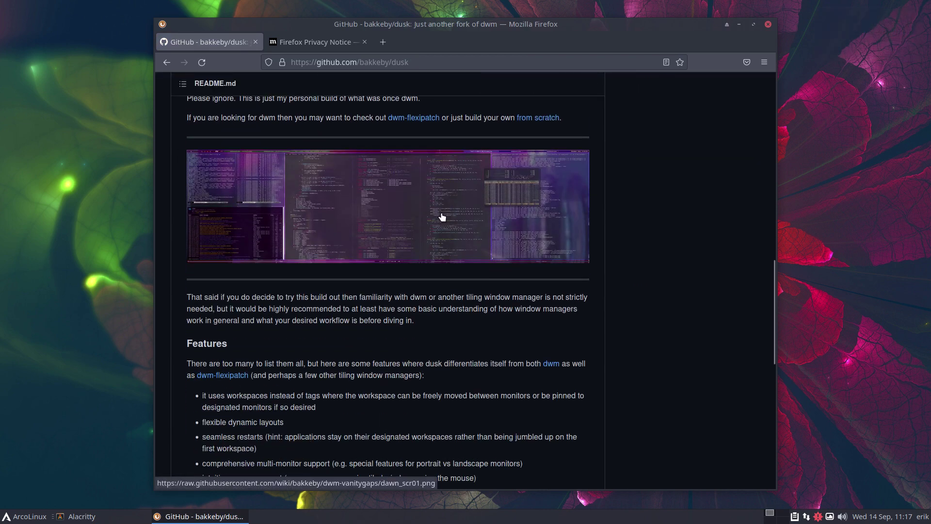
scroll(442, 217, down, 1)
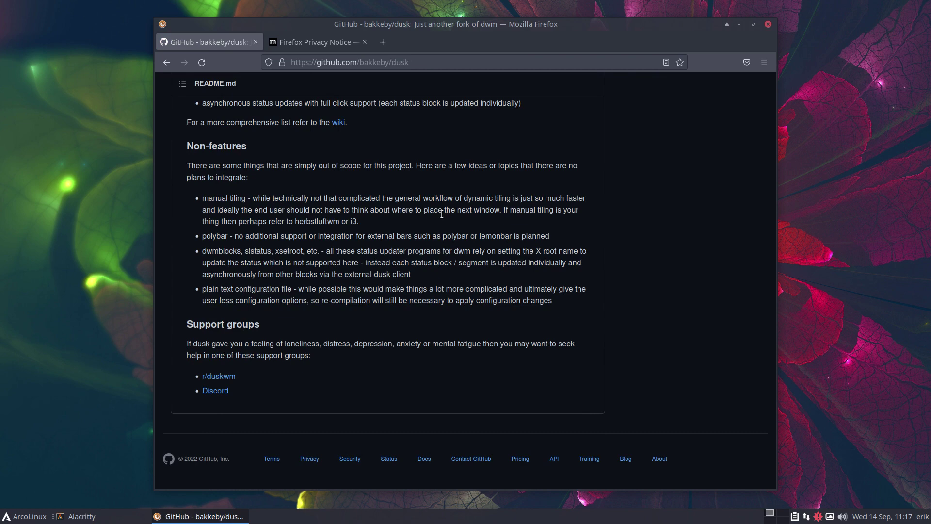
scroll(569, 275, up, 20)
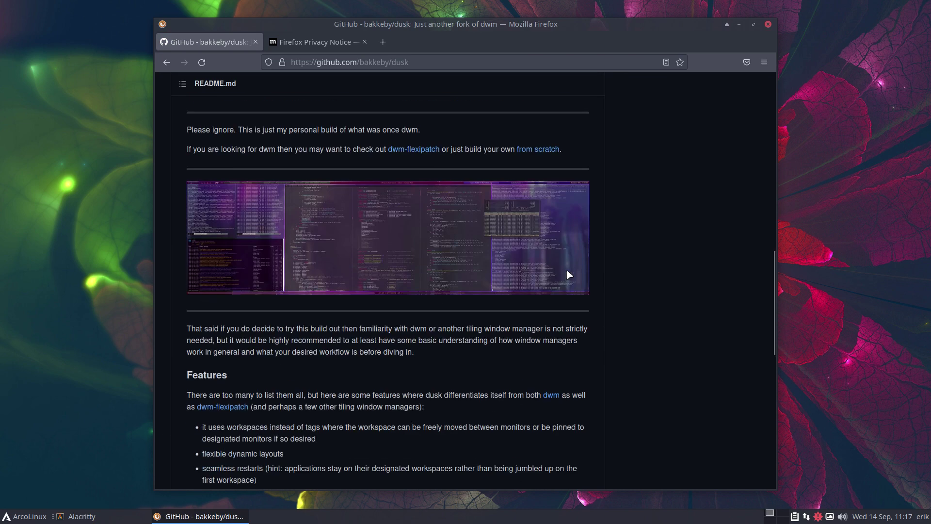
scroll(569, 275, up, 8)
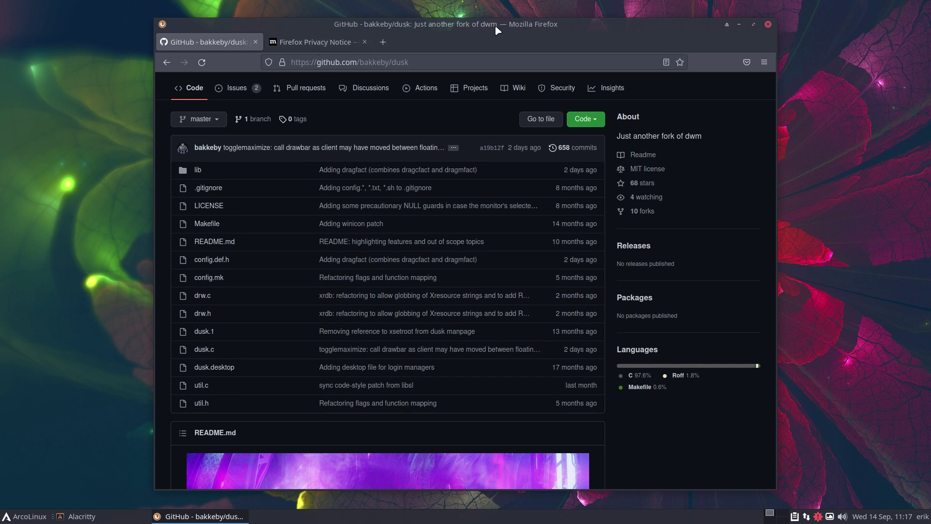
Close Firefox and the terminal, then relaunch Firefox from the menu's Internet category
click(768, 23)
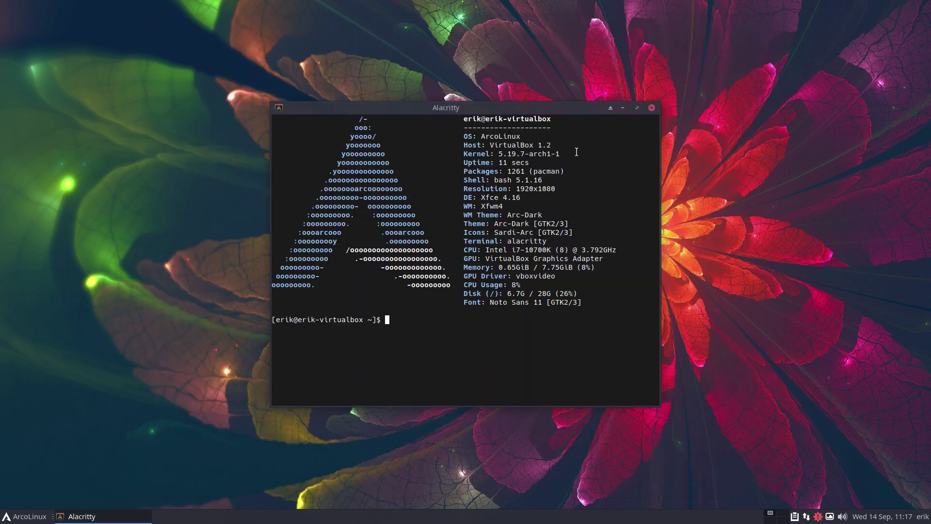
click(651, 108)
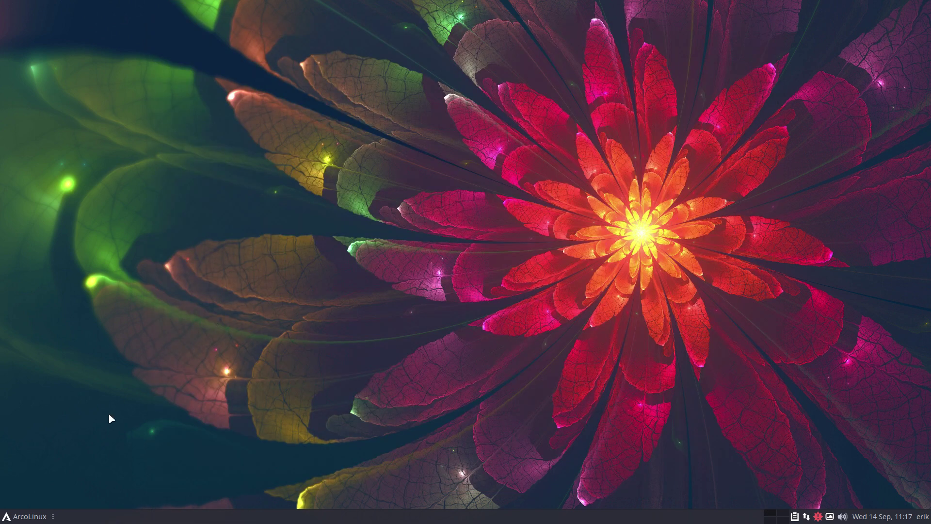
click(30, 517)
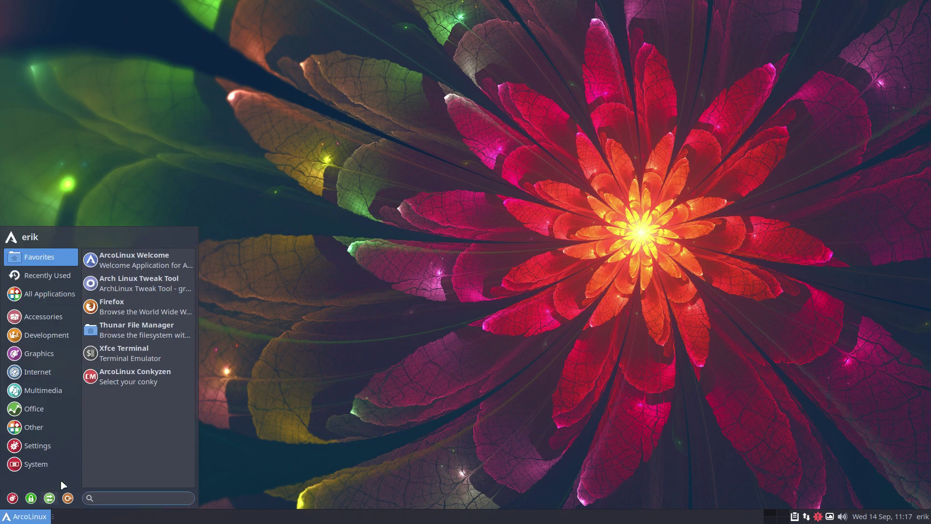
click(37, 445)
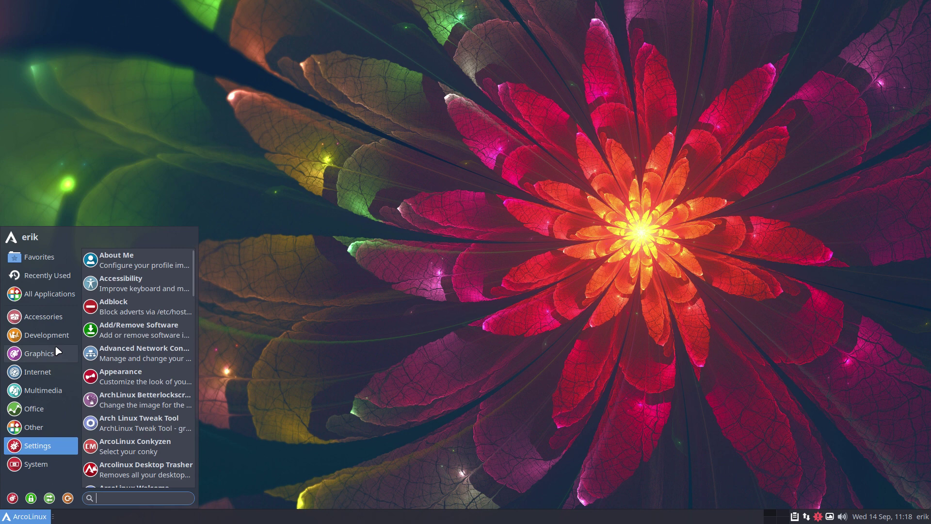
click(43, 316)
click(37, 371)
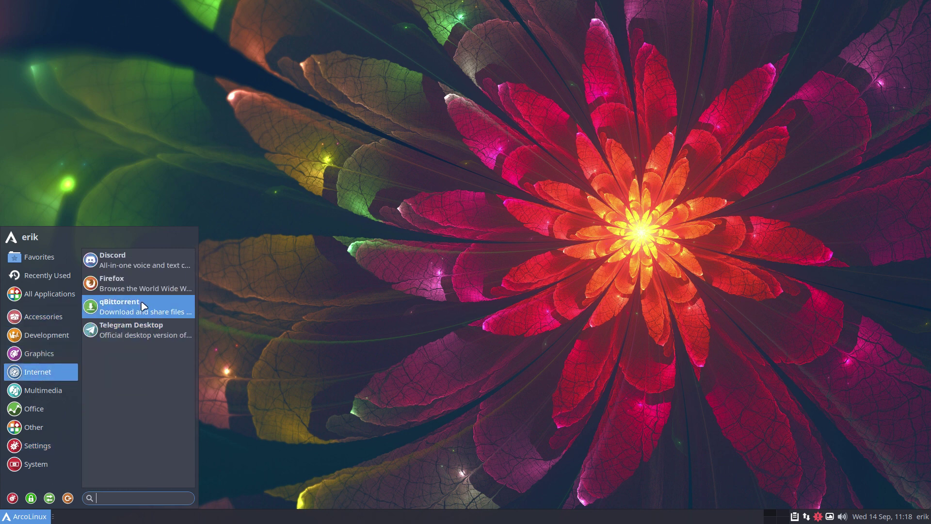
click(148, 287)
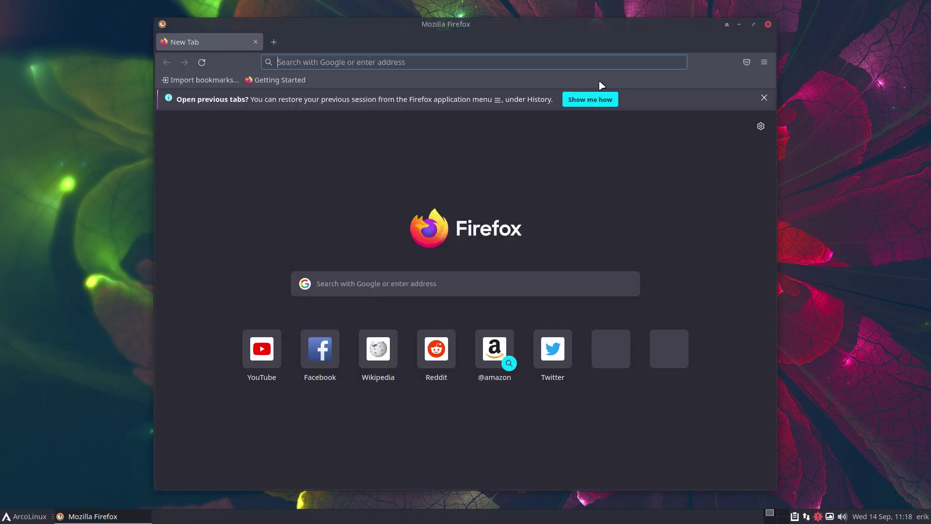
Load arcolinuxd.com in a maximized Firefox window, then minimize it to show the desktop
click(478, 63)
text(a)
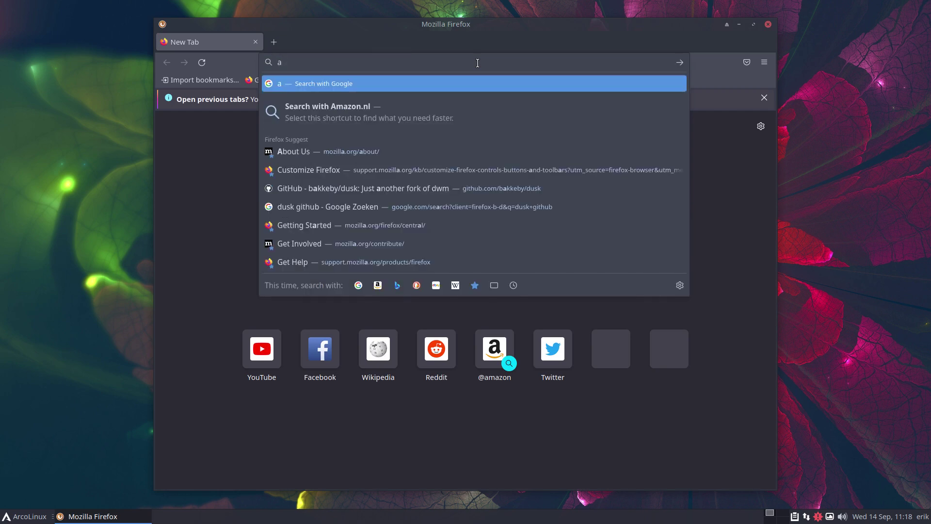
text(rcolinuxd.com)
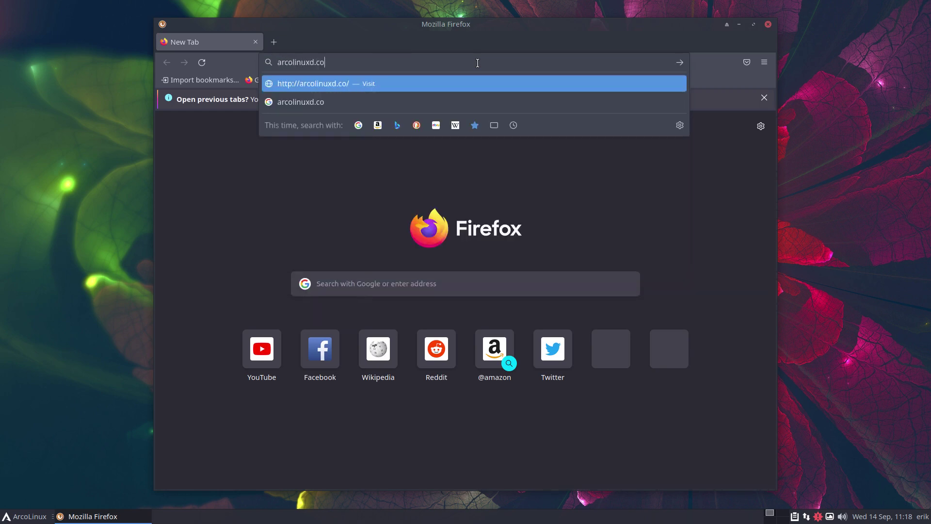
key(Return)
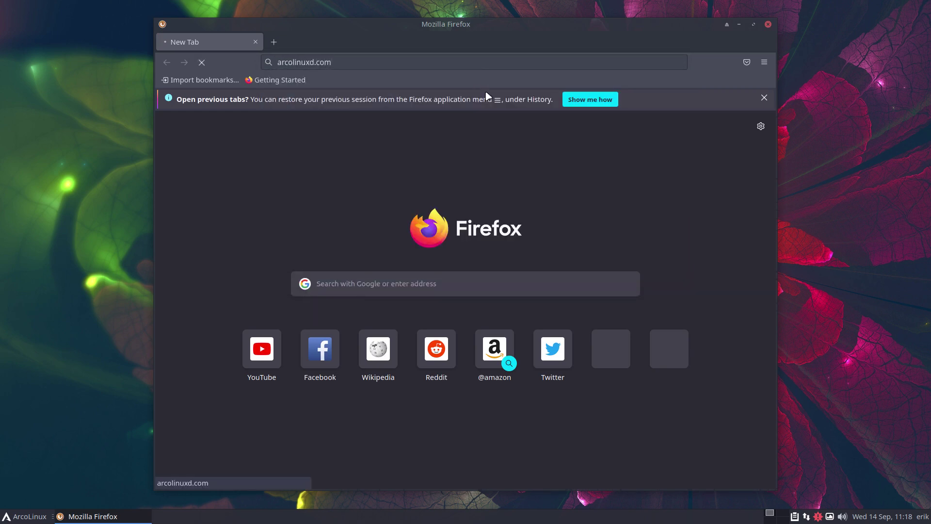
click(754, 24)
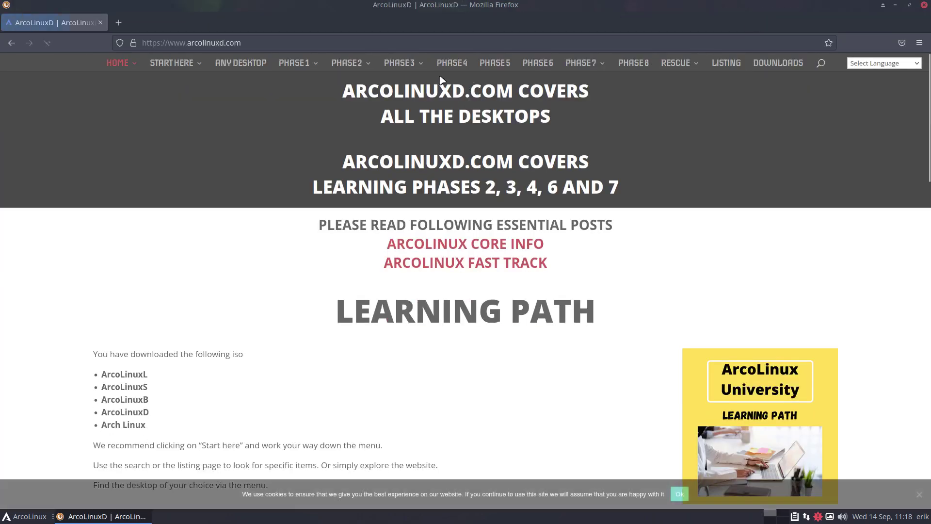
mouse_move(413, 65)
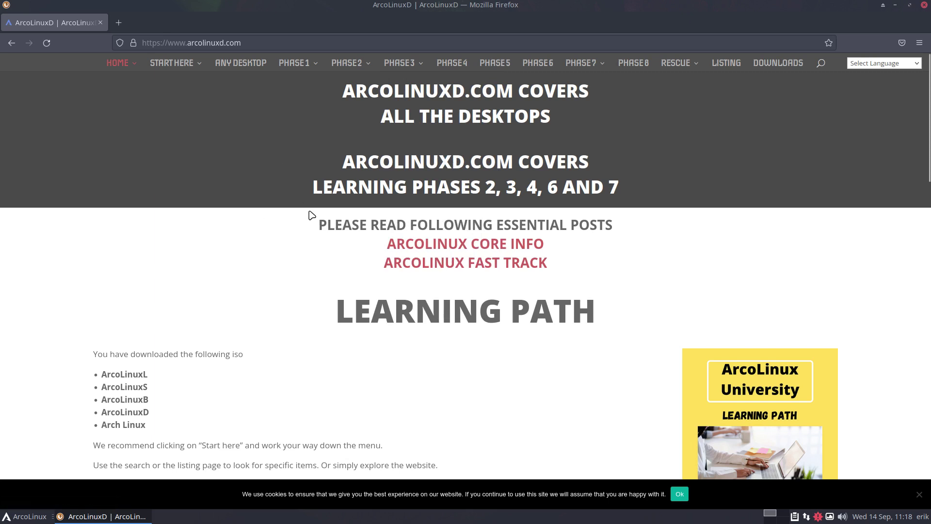
click(896, 5)
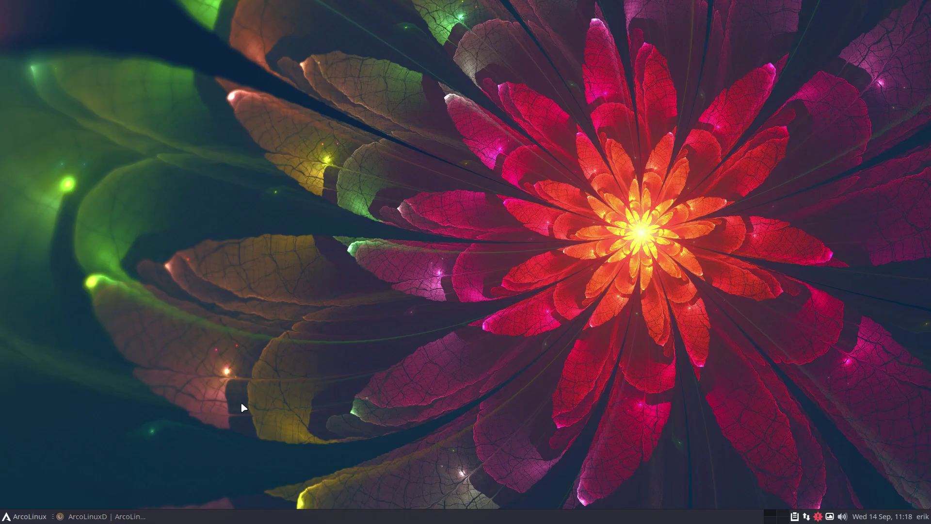
Authenticate the Tweak Tool, install dusk from its Desktop page, then close the tool
text(****)
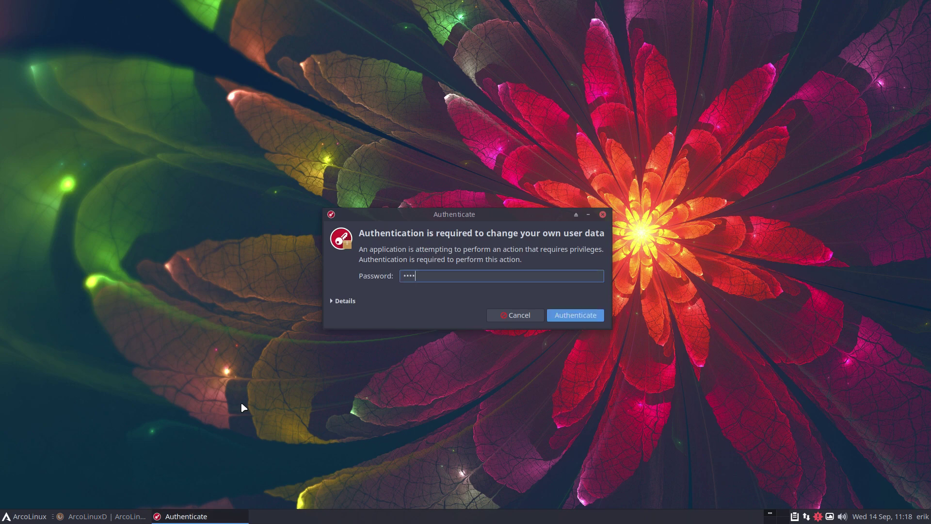
key(Return)
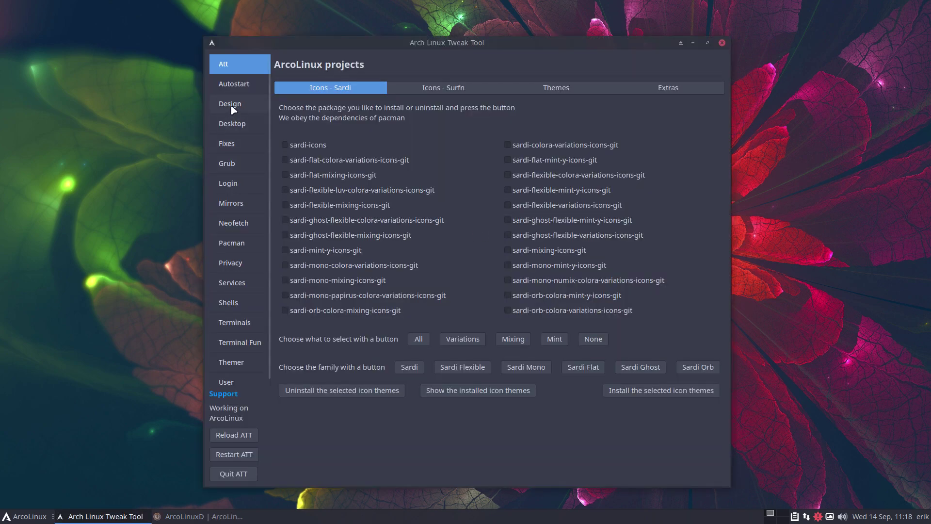
click(231, 110)
click(232, 128)
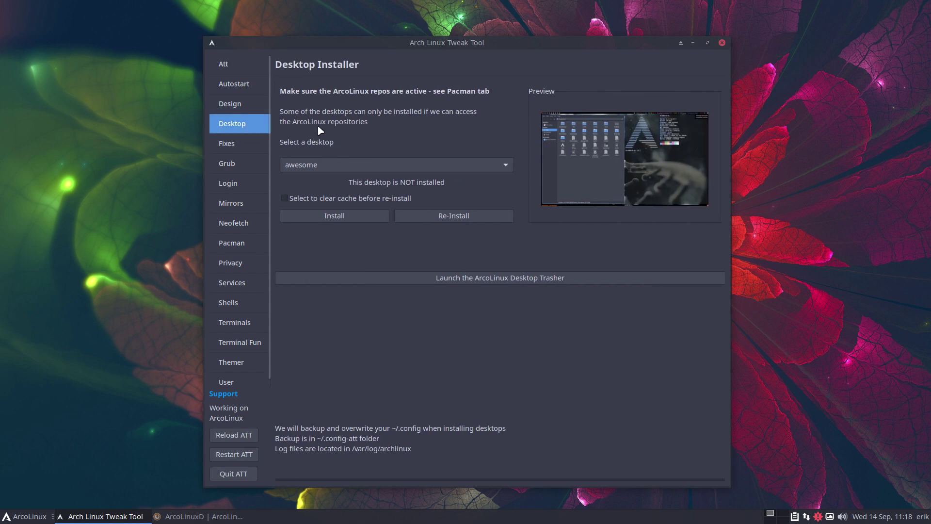
click(391, 165)
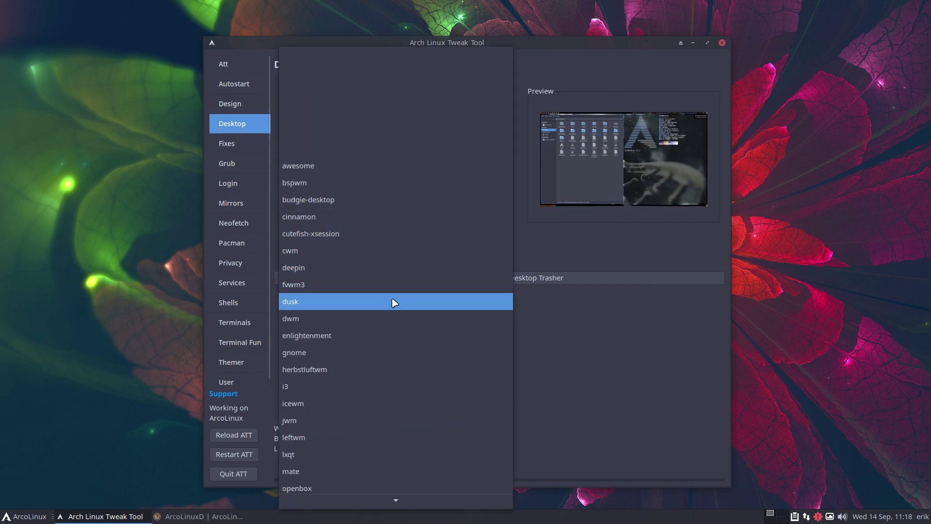
click(393, 301)
click(364, 222)
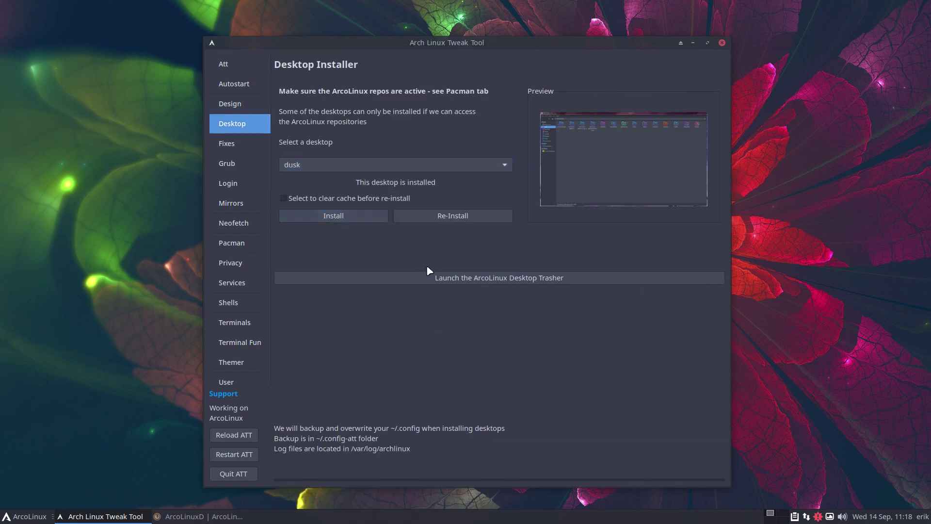
click(721, 43)
click(24, 516)
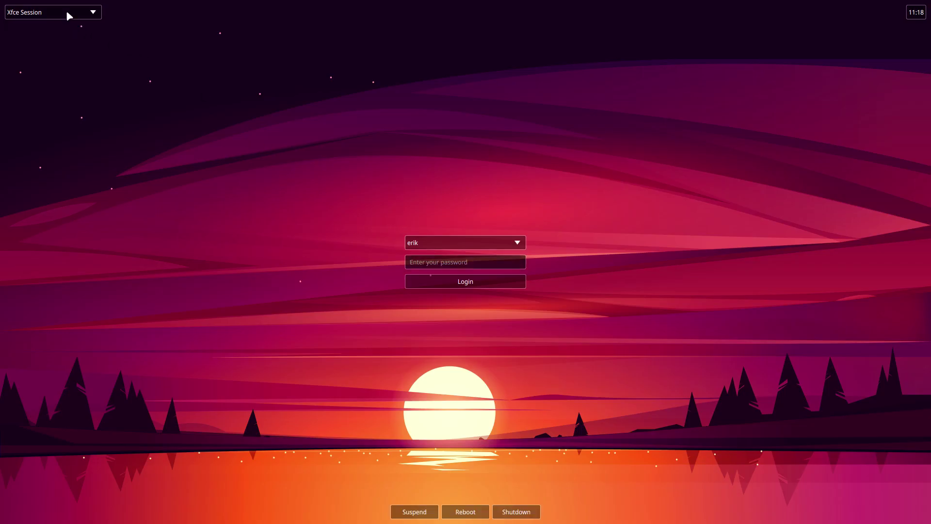
Log into the dusk session and tile an st terminal beside Thunar showing home
click(68, 17)
click(17, 28)
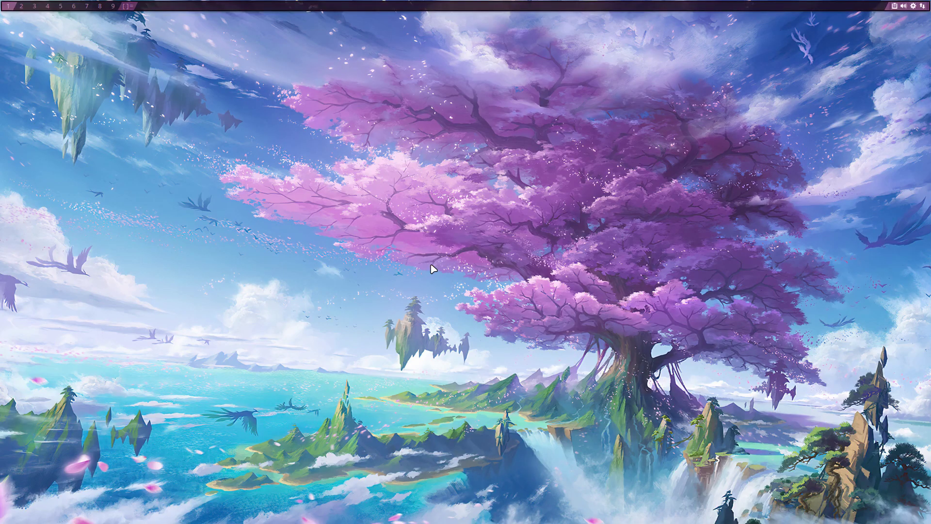
key(super+Return)
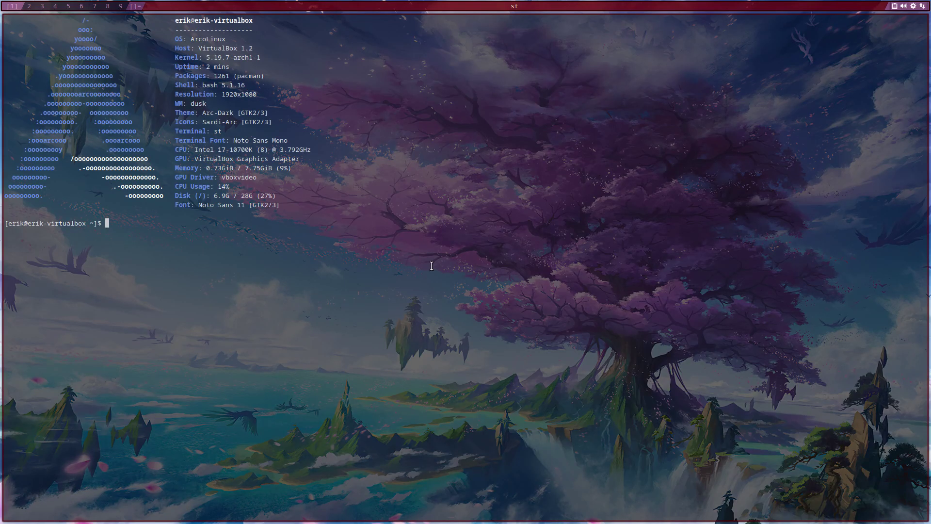
key(super+shift+Return)
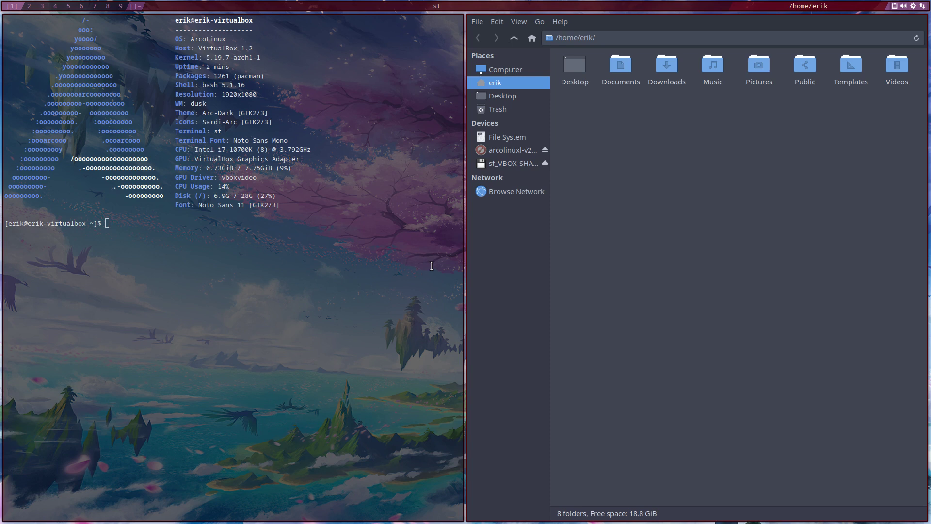
Show hidden files, open .config/arco-dusk, and inspect the dusk and config.def.h files
key(ctrl+h)
click(705, 69)
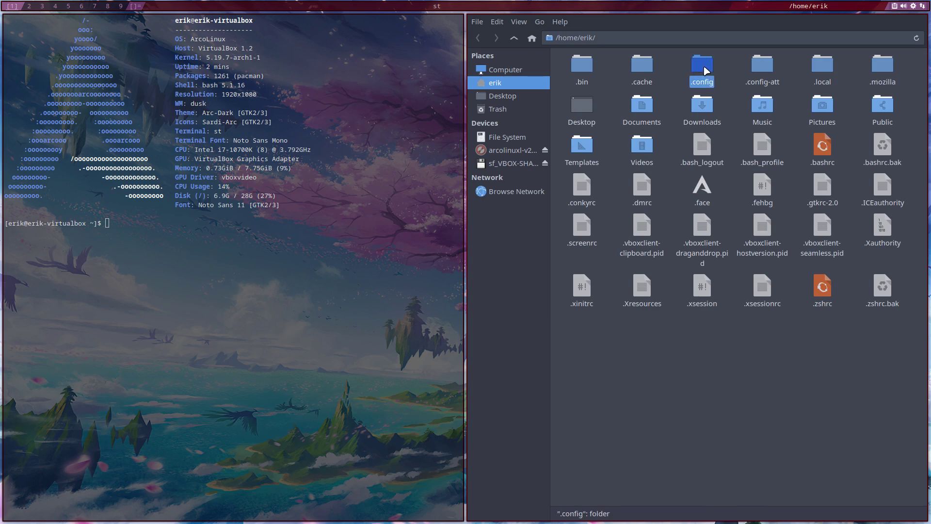
double_click(706, 71)
double_click(705, 71)
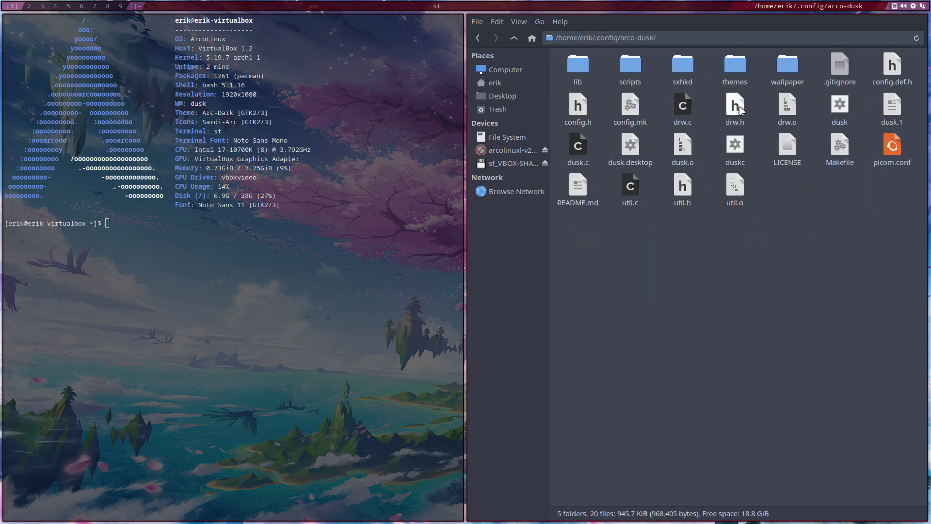
click(841, 108)
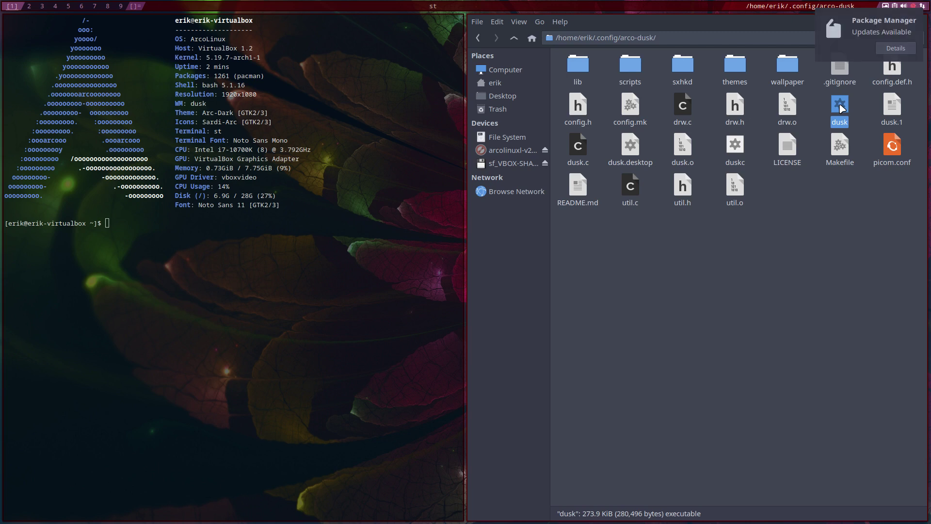
click(891, 73)
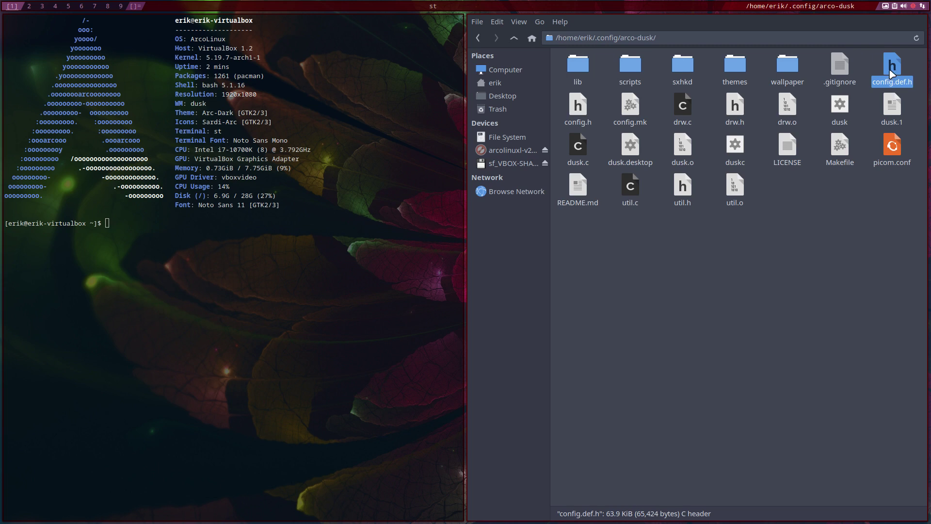
Browse through the lib folder and return up to arco-dusk
double_click(578, 65)
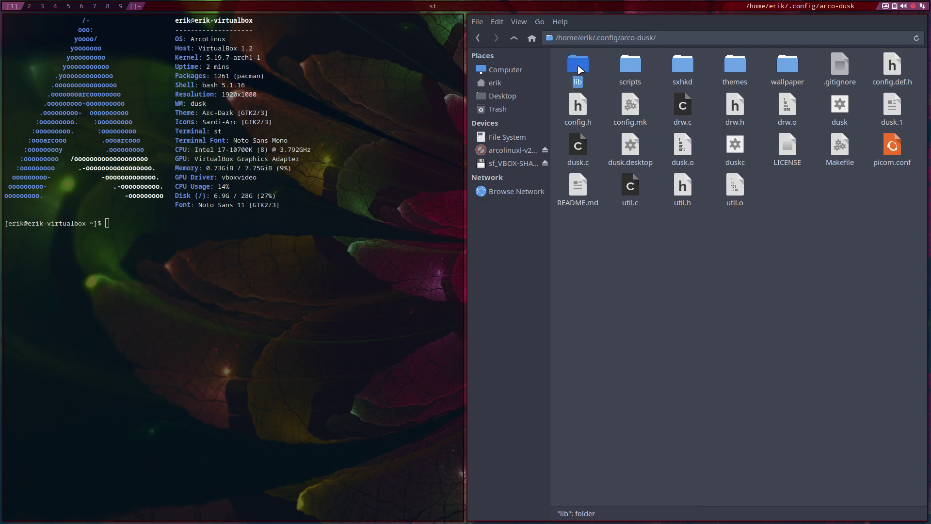
scroll(638, 196, down, 5)
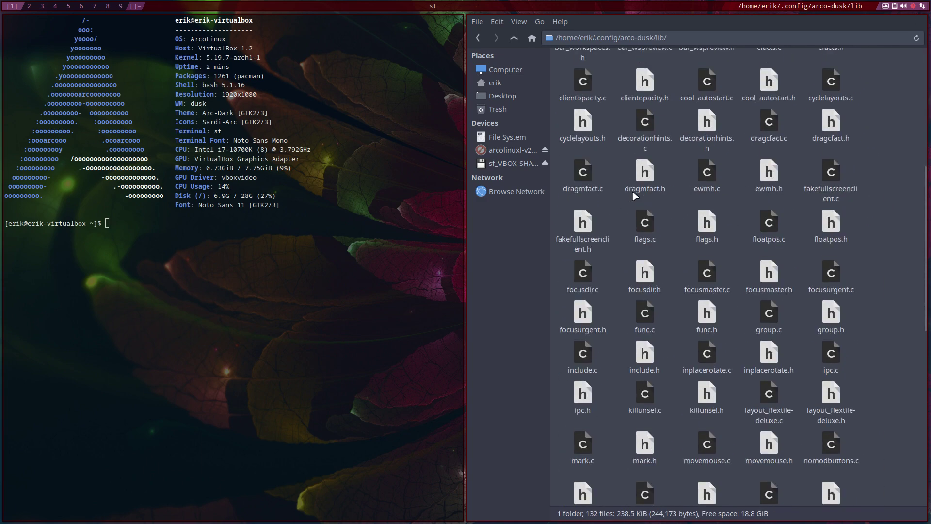
scroll(635, 194, up, 8)
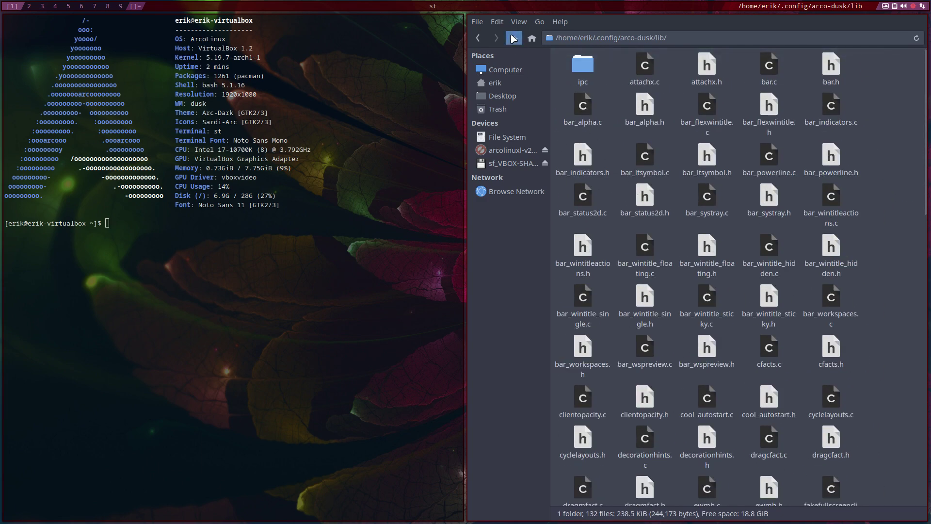
click(514, 38)
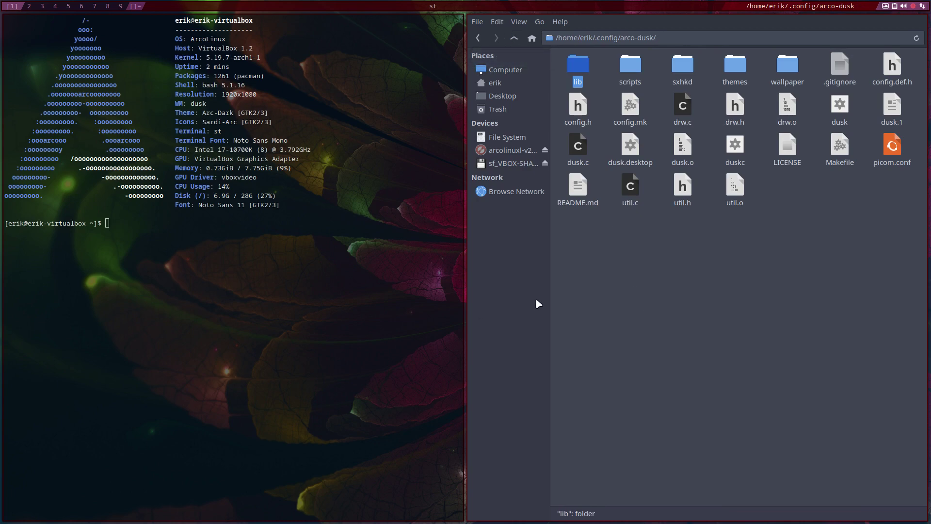
Open a fresh st terminal in arco-dusk and run update, accepting all 12 package upgrades
key(super+q)
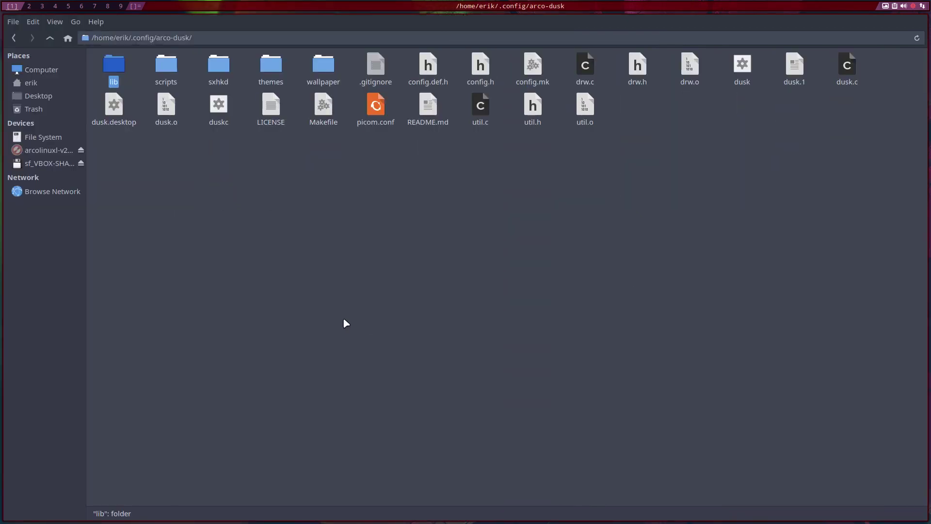
key(super+Return)
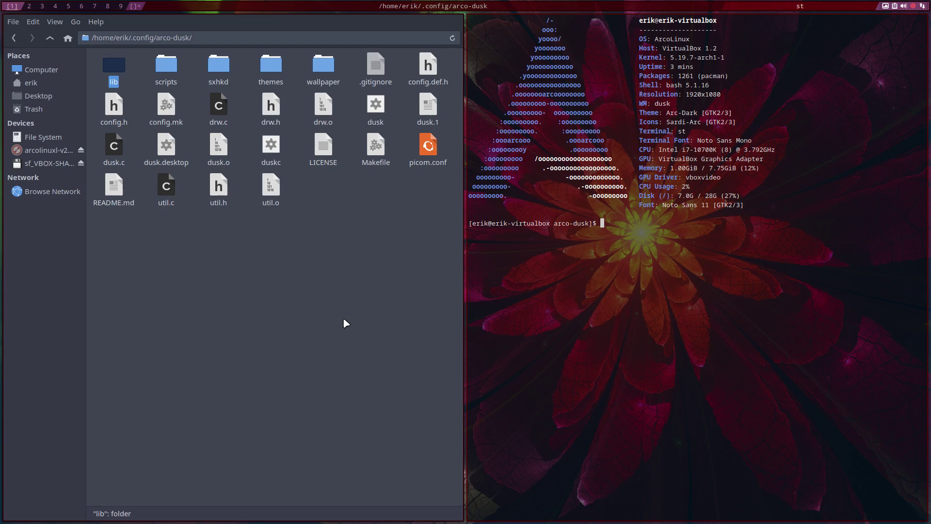
text(update)
key(Return)
key(Return)
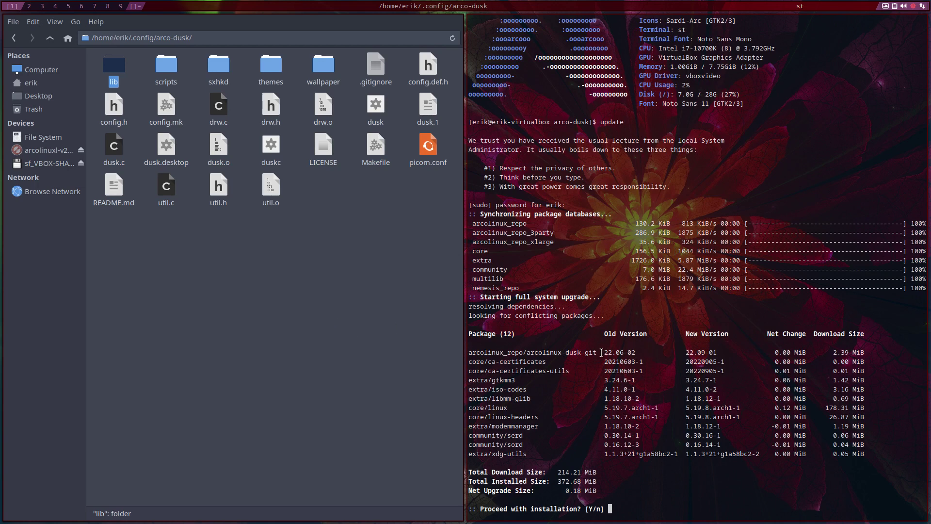
drag(602, 352, 721, 352)
key(Return)
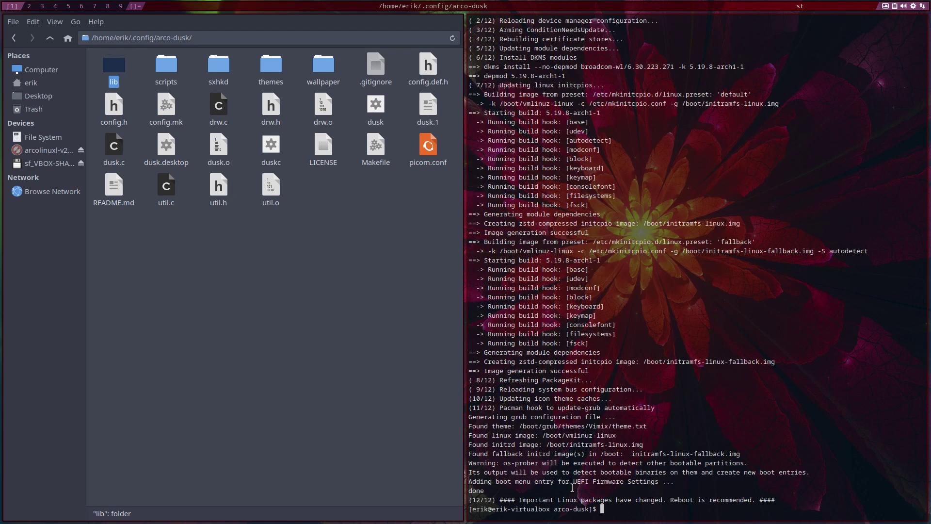
Reboot with sudo reboot, then log out of Xfce and select the dusk session
text(sudo reboot)
key(Return)
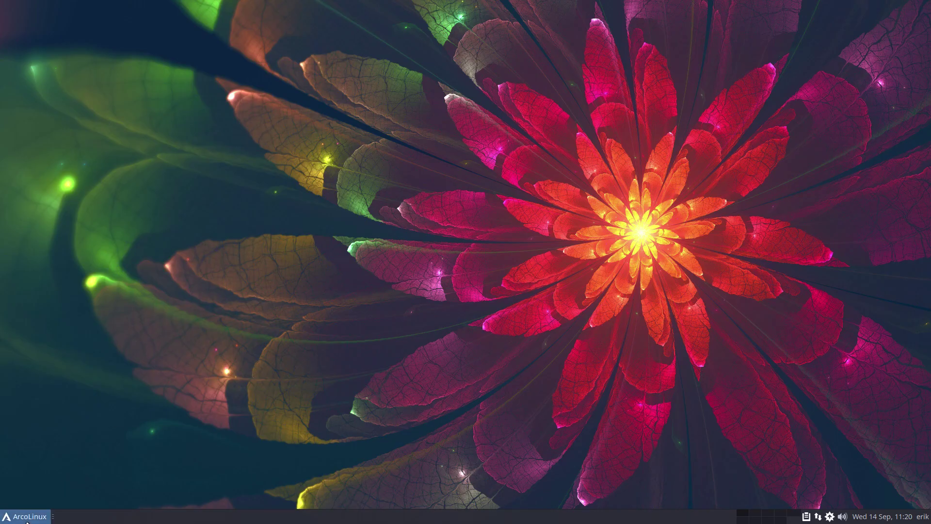
click(26, 518)
click(73, 495)
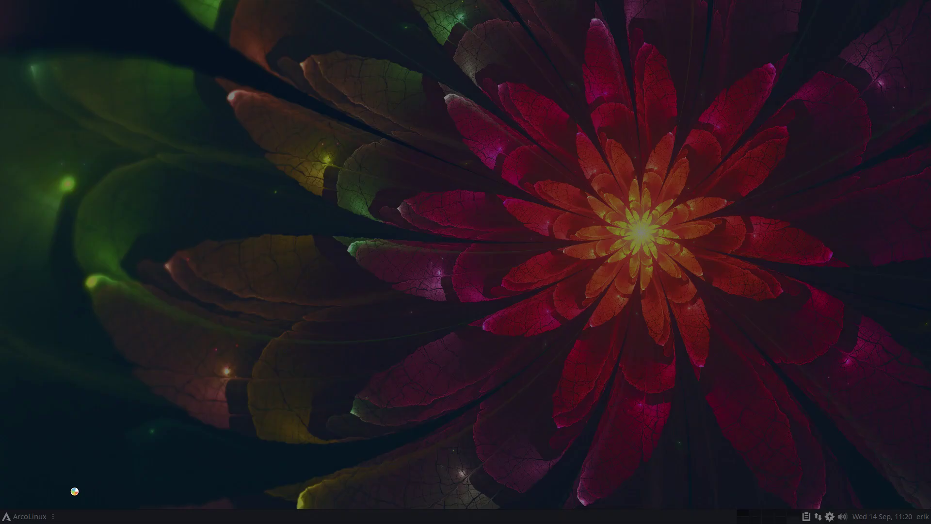
click(413, 223)
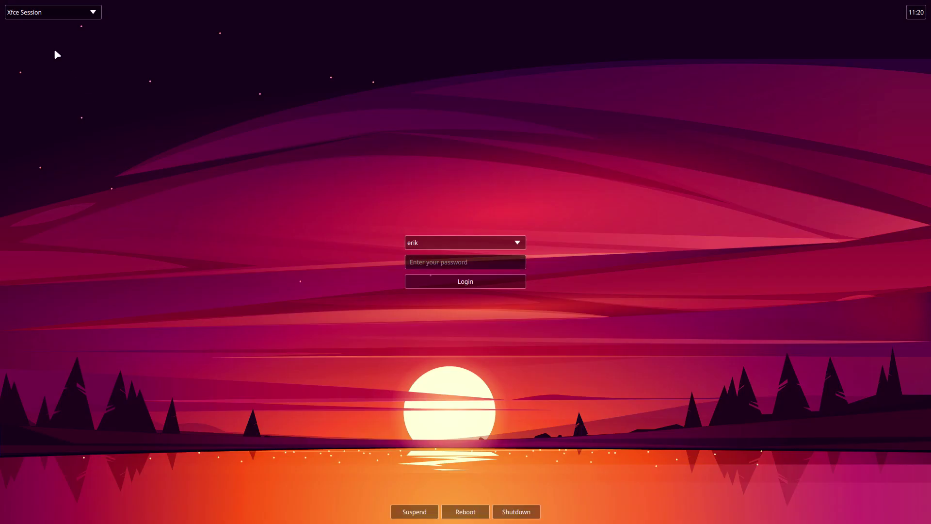
click(43, 11)
click(28, 28)
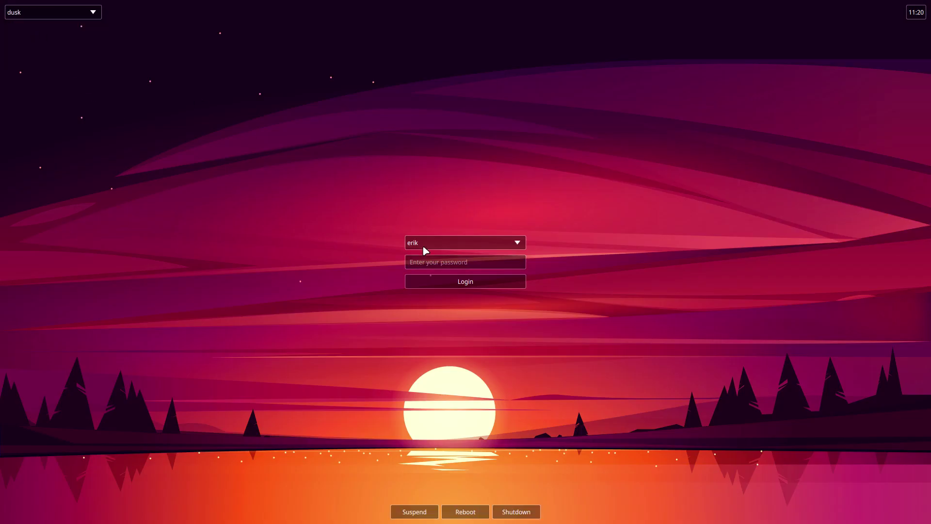